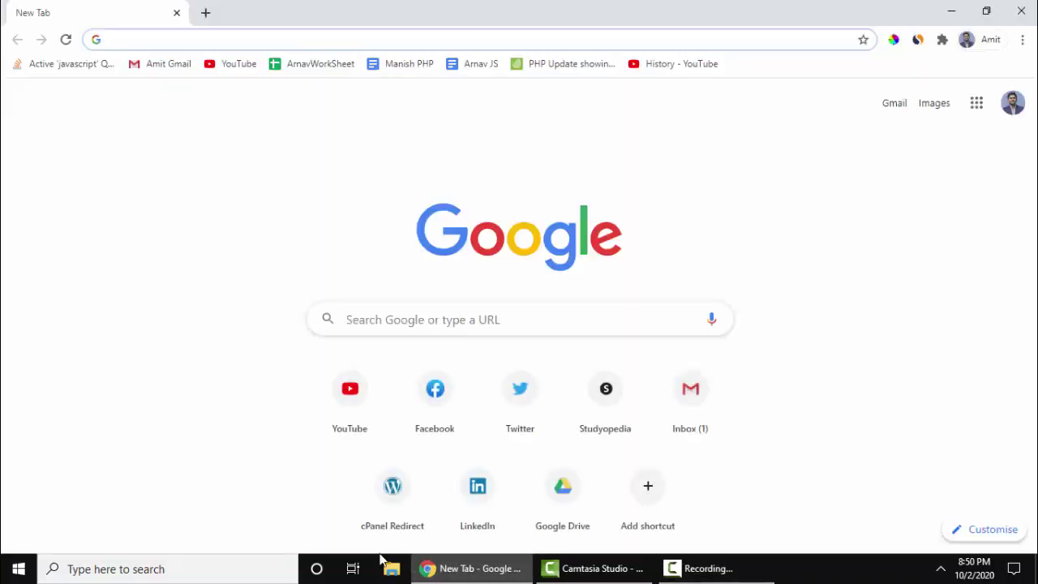
Search Google for 'free cam screen recorder', picking it from the suggestion list.
left_click(371, 318)
type("freecamsc")
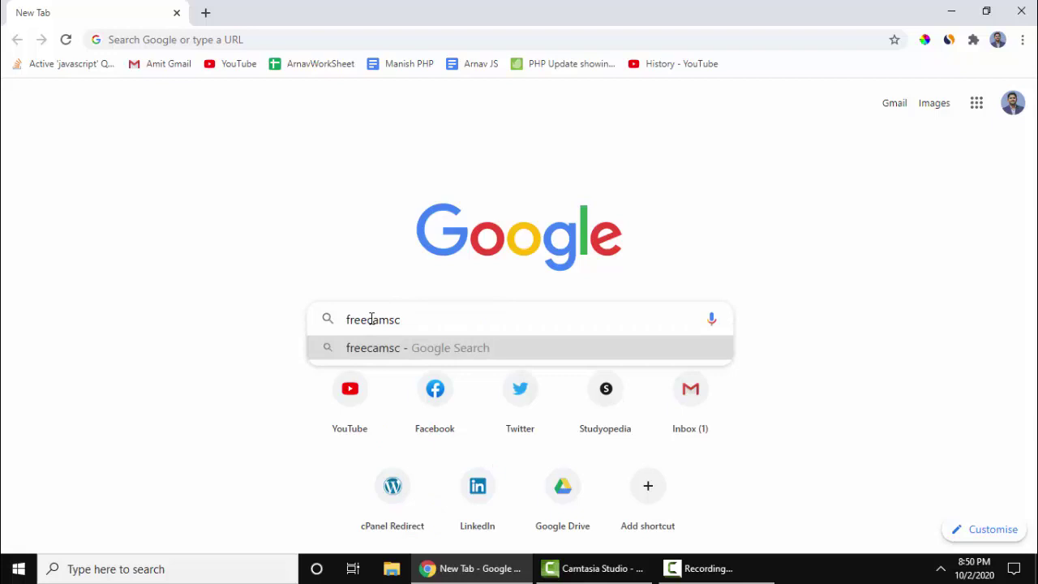
key("BackSpace")
key("BackSpace")
type("s")
key("Down")
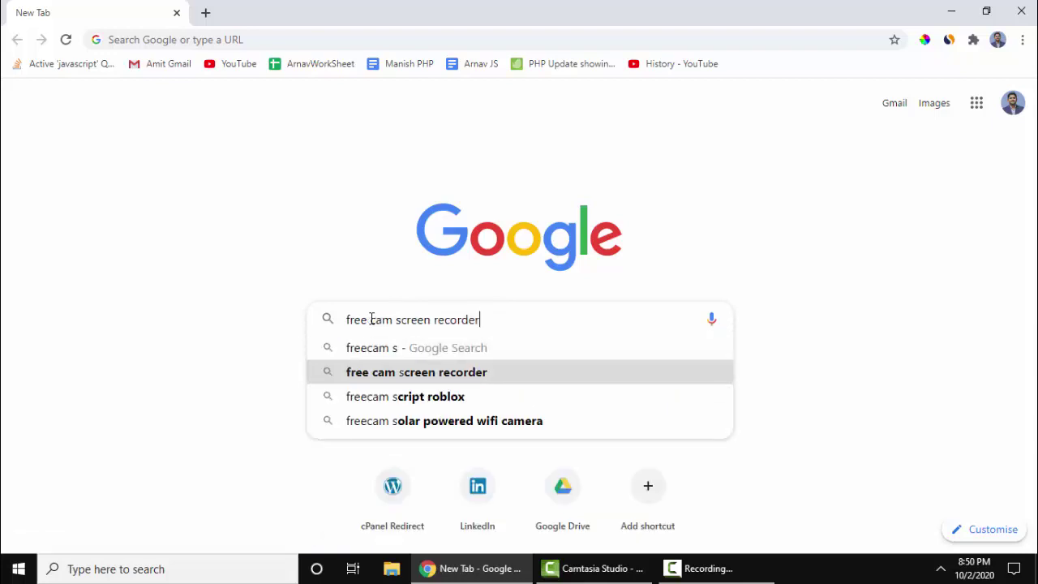
key("Return")
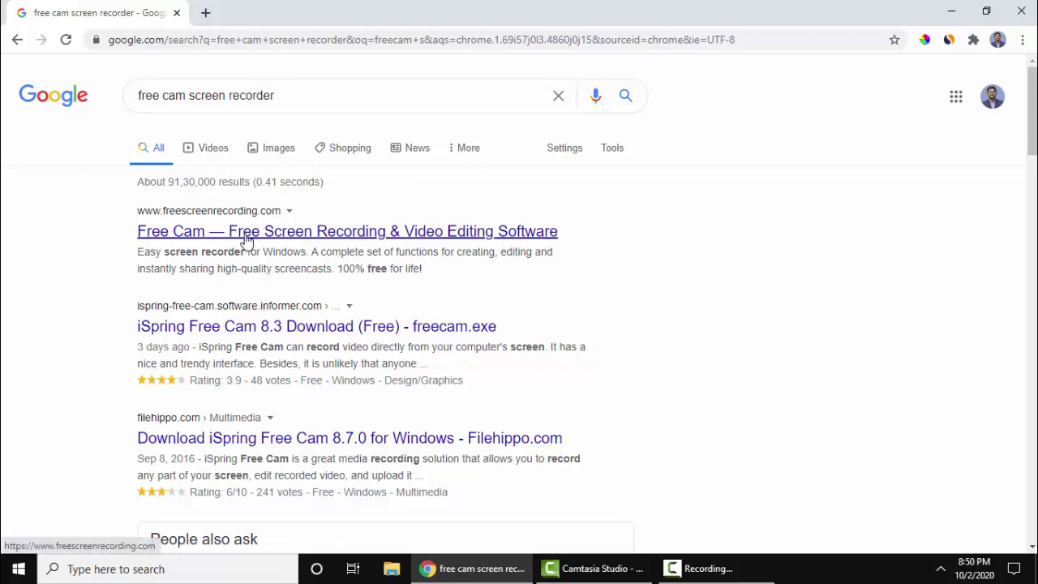
Open freescreenrecording.com, view the PRO Version page's Free vs. Pro comparison, and return to the Cam Pro tab.
left_click(273, 232)
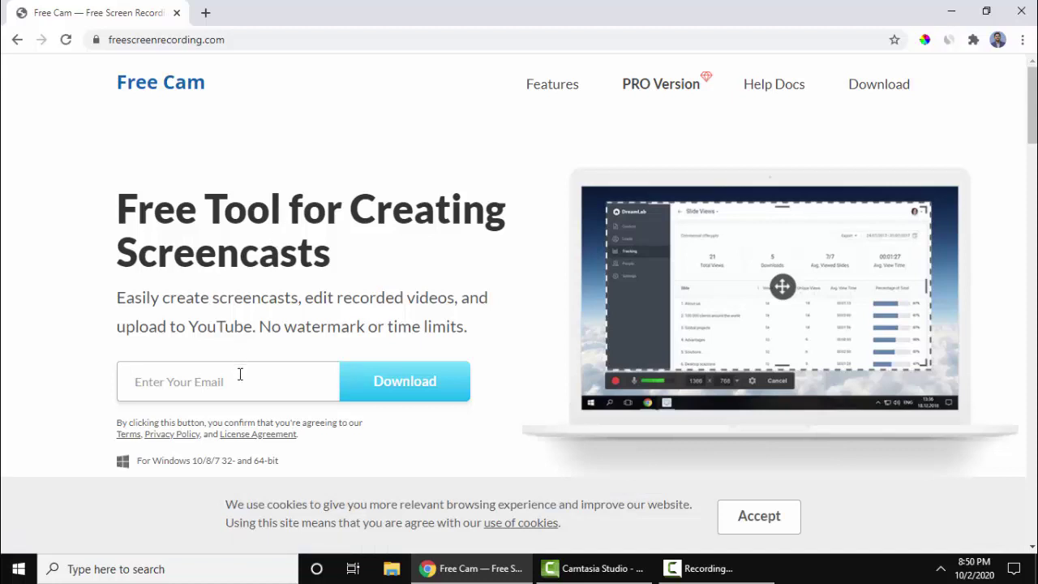
left_click(693, 89)
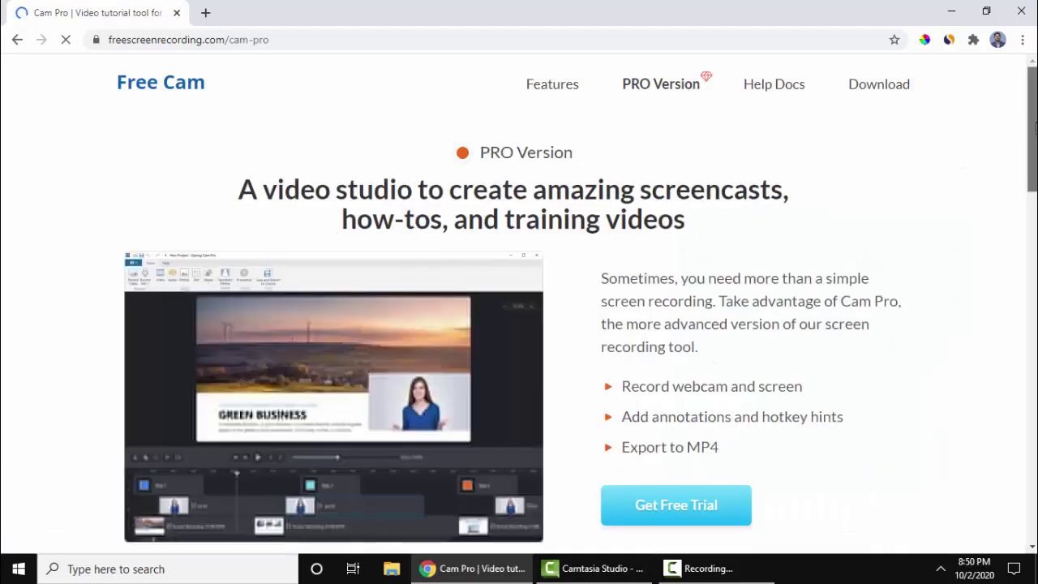
left_click_drag(1035, 126, 1035, 243)
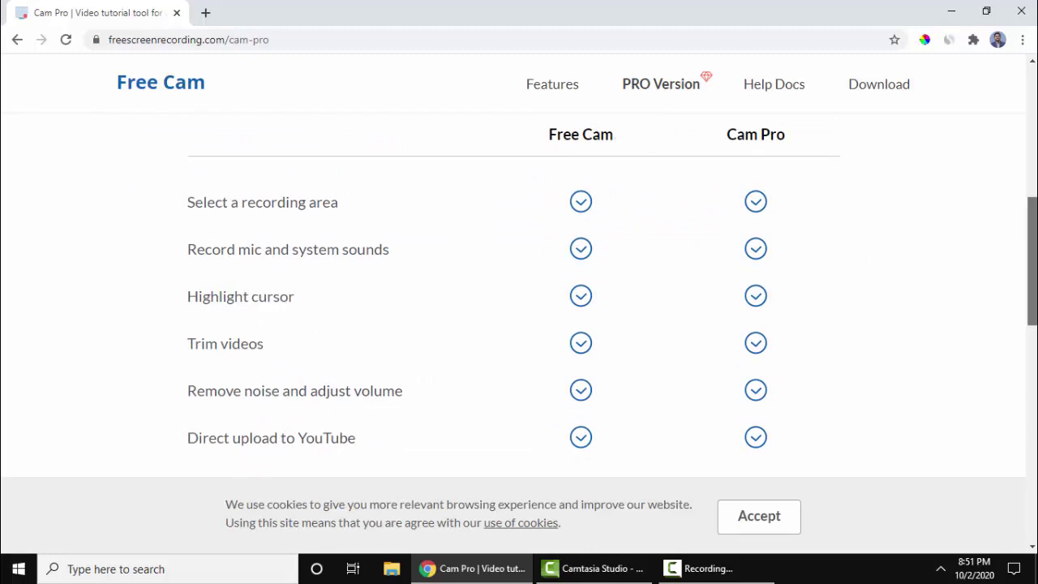
left_click_drag(1033, 259, 1033, 115)
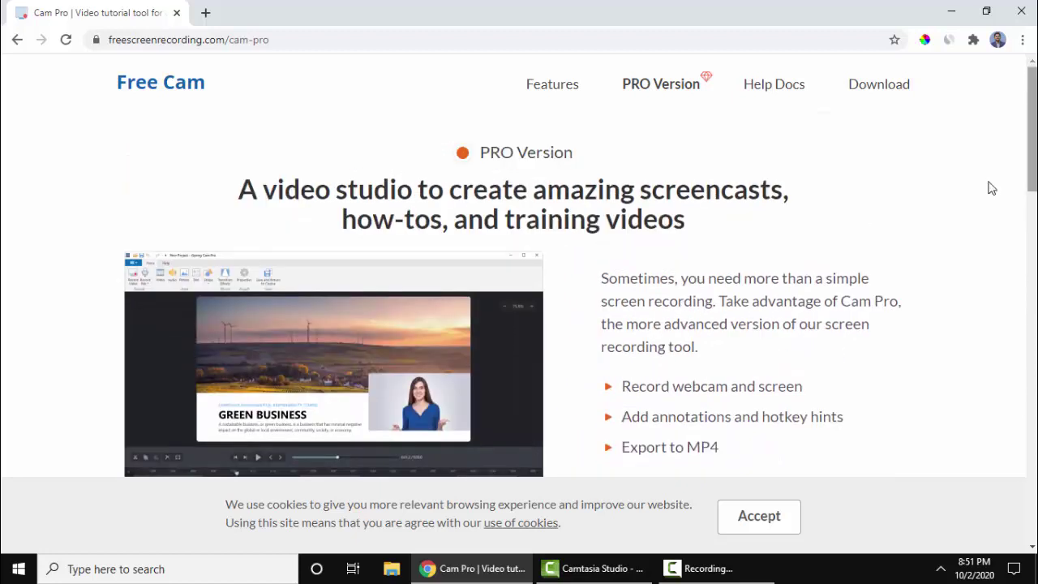
scroll(939, 248, "down", 2)
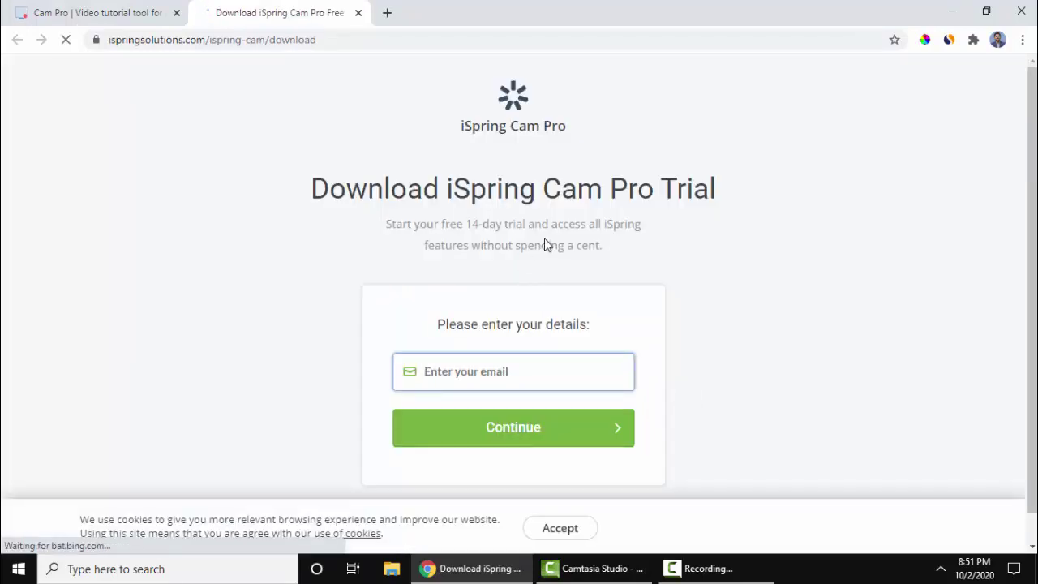
left_click(90, 10)
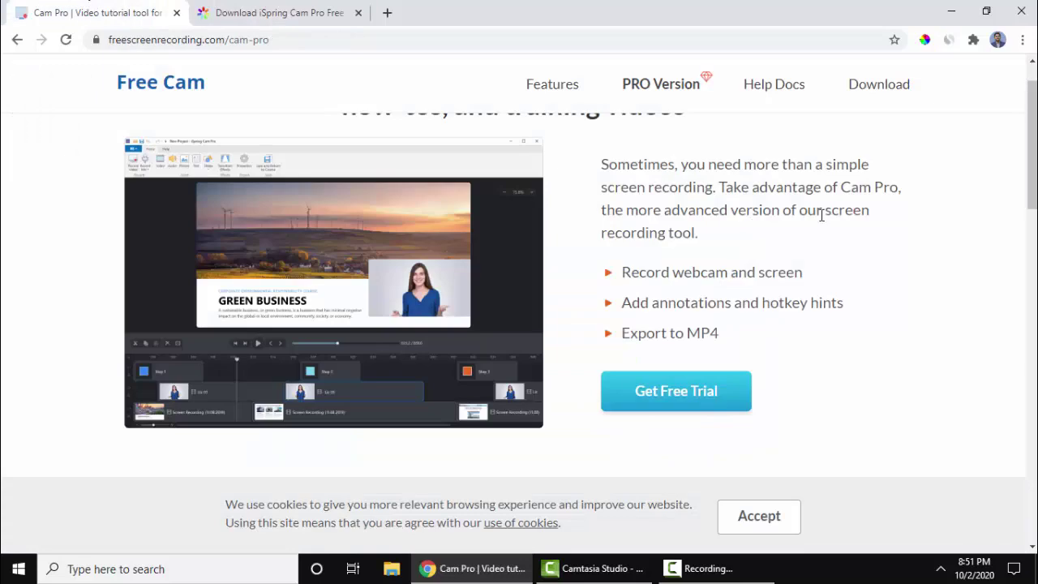
left_click_drag(1023, 160, 1024, 148)
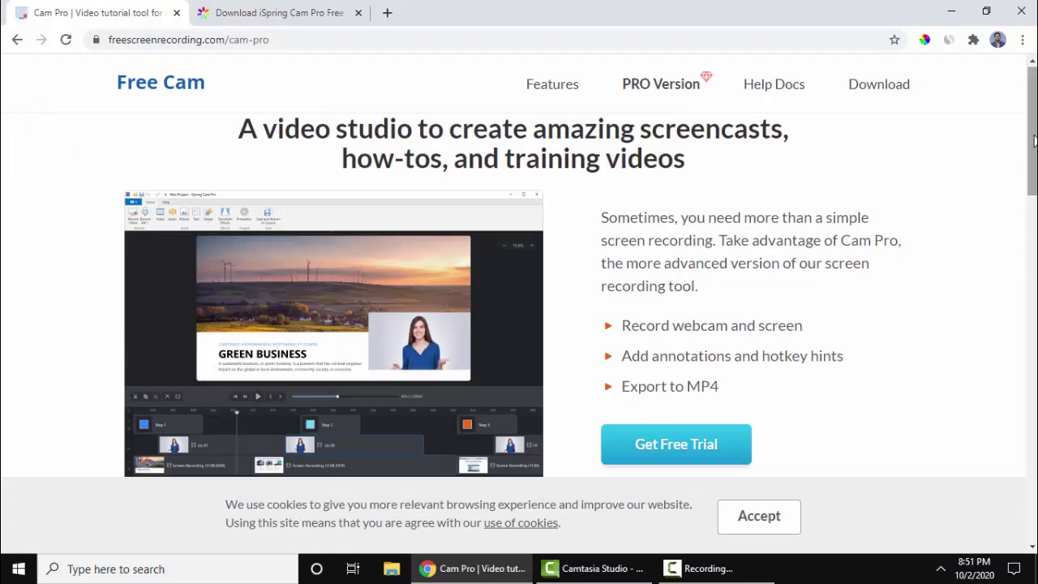
Download the free_cam_8_7_0.msi installer from the site's Download Free Cam section.
left_click(892, 92)
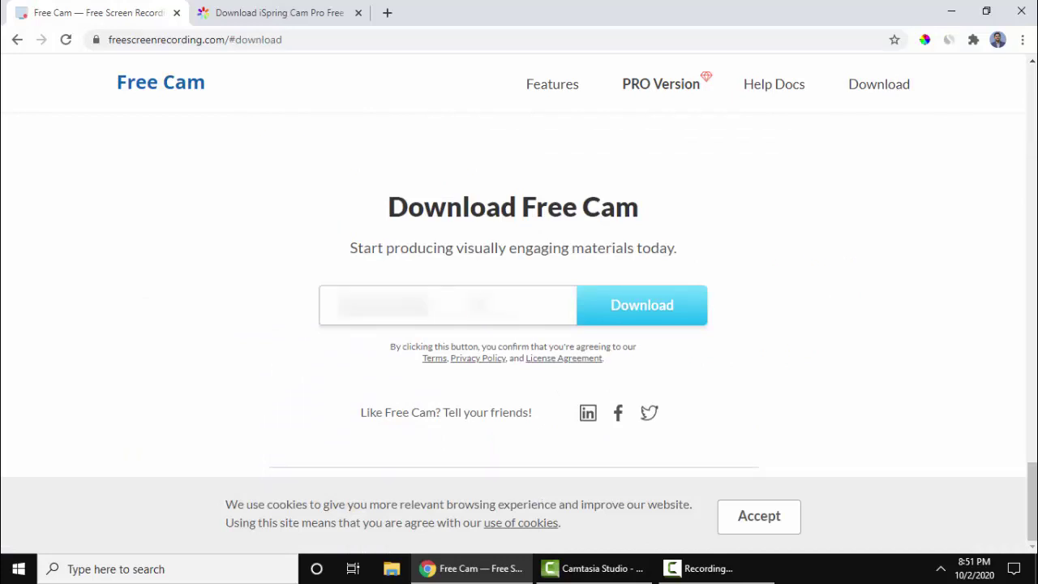
left_click(695, 318)
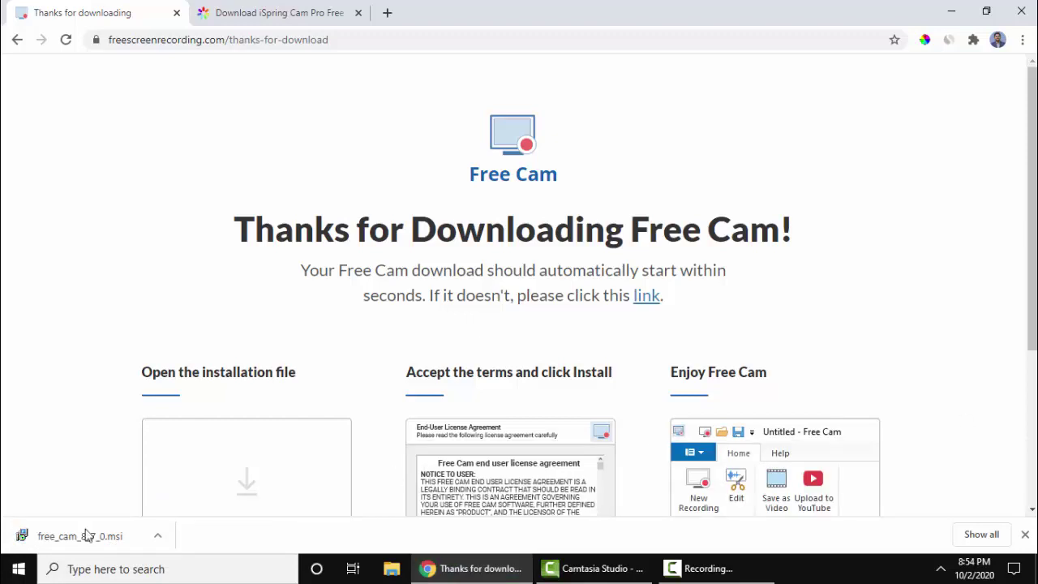
Run free_cam_8_7_0.msi from the download shelf, accept the license terms, and install Free Cam 8.
left_click(158, 540)
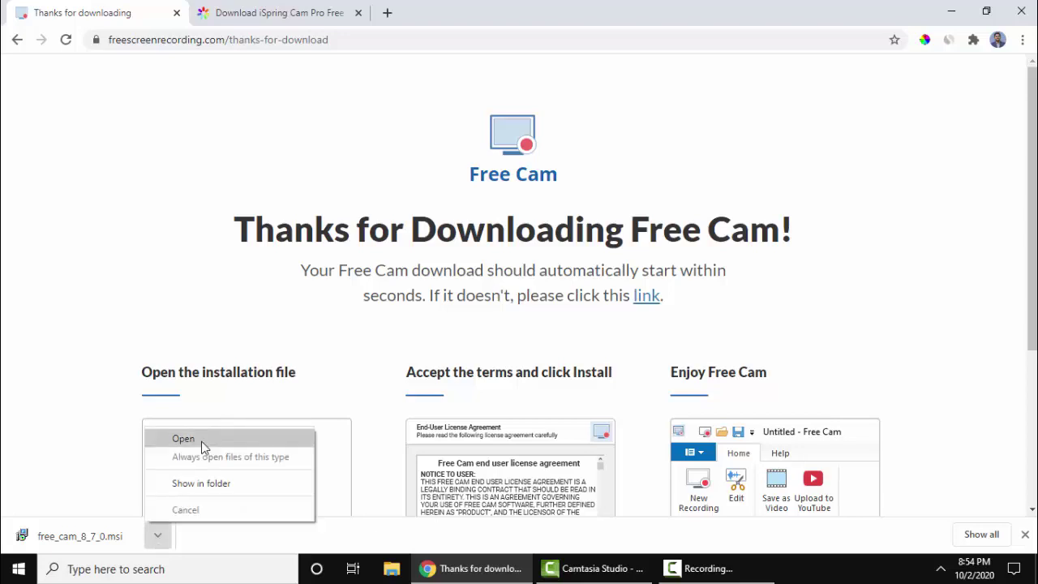
left_click(202, 441)
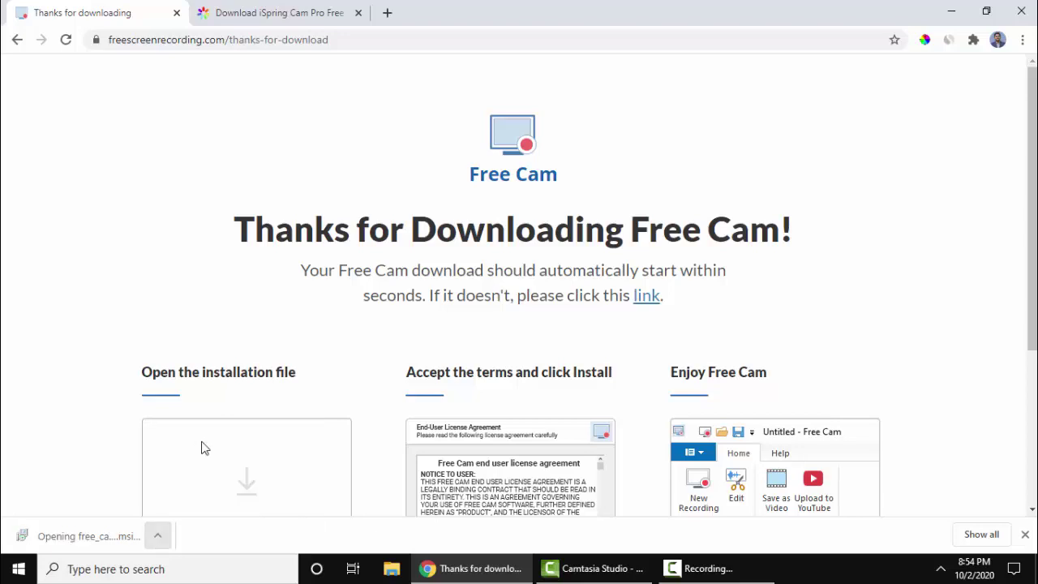
left_click(954, 13)
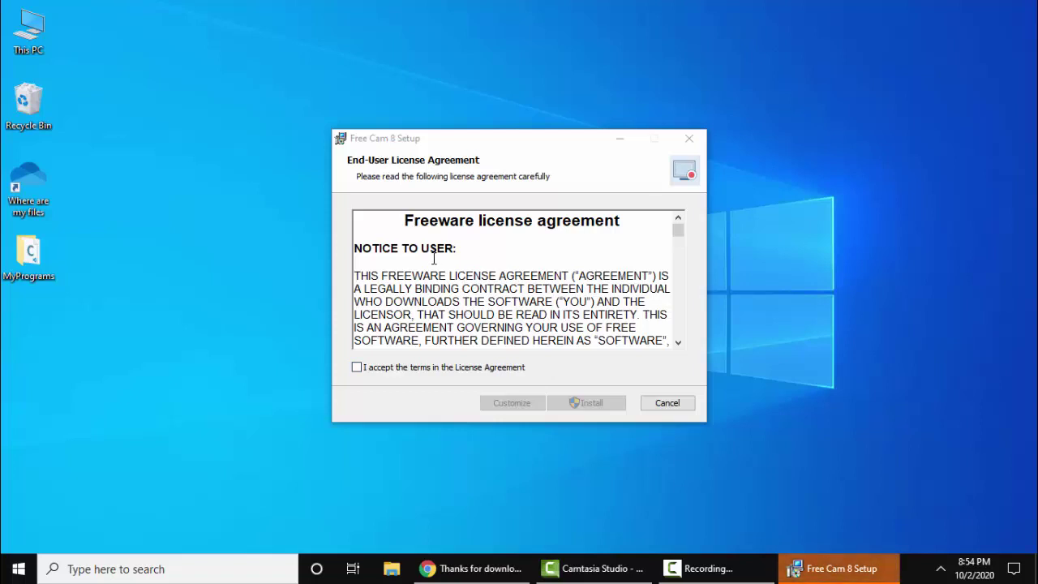
left_click(366, 369)
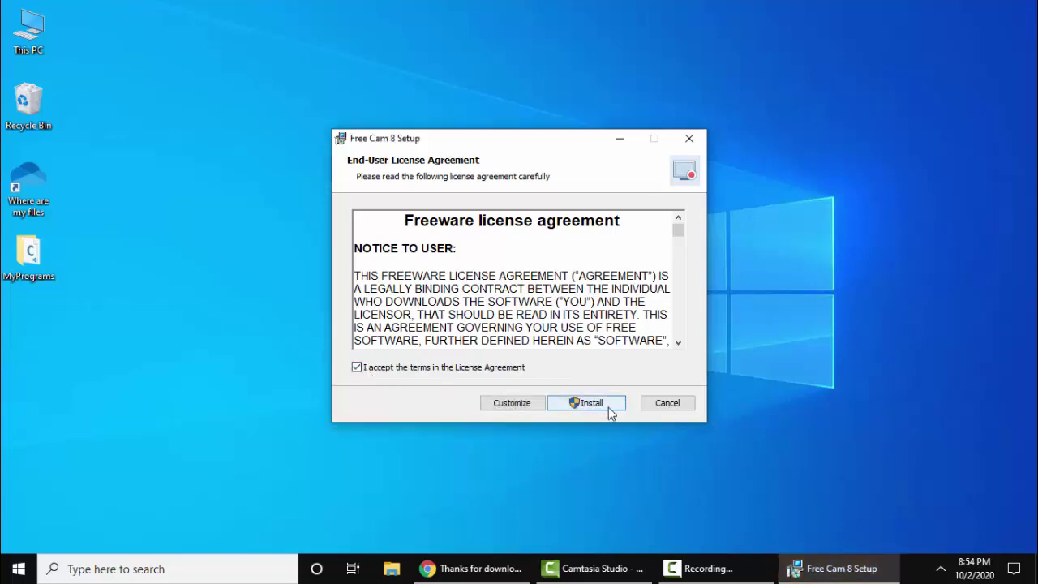
left_click(608, 407)
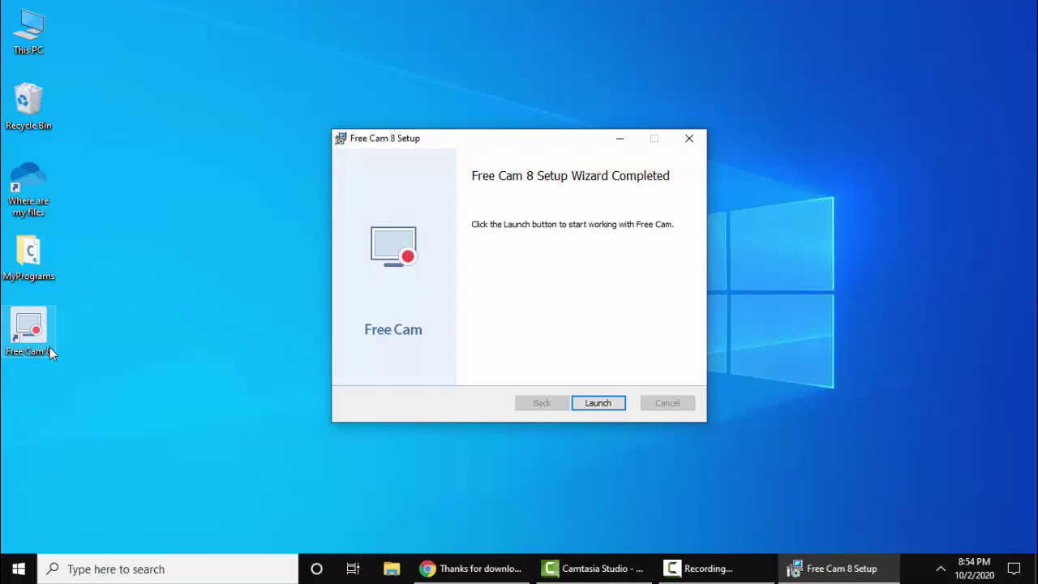
Launch Free Cam, start a new recording, and shrink the capture area to 928 x 520.
left_click(620, 406)
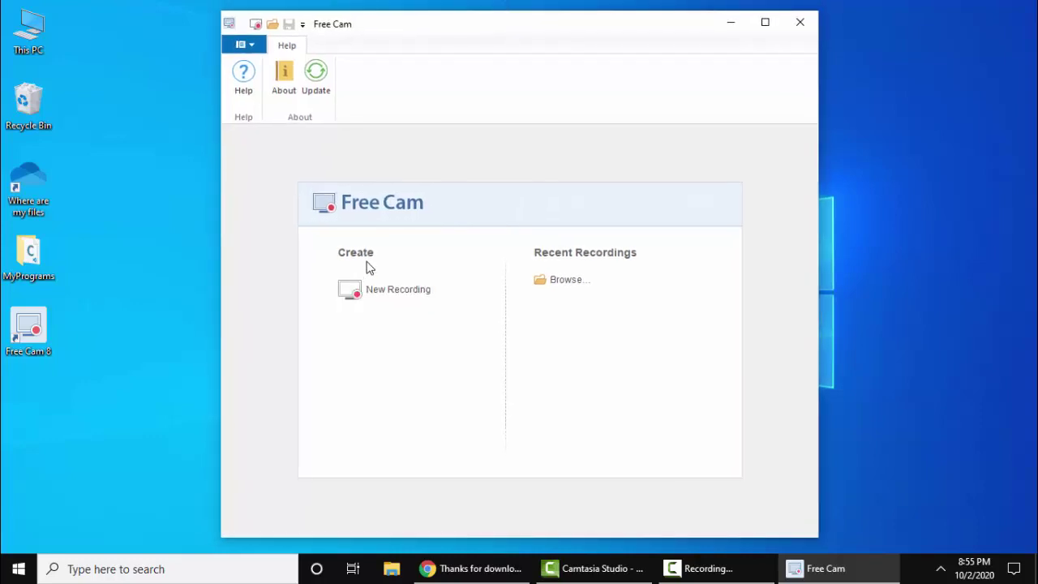
left_click(401, 289)
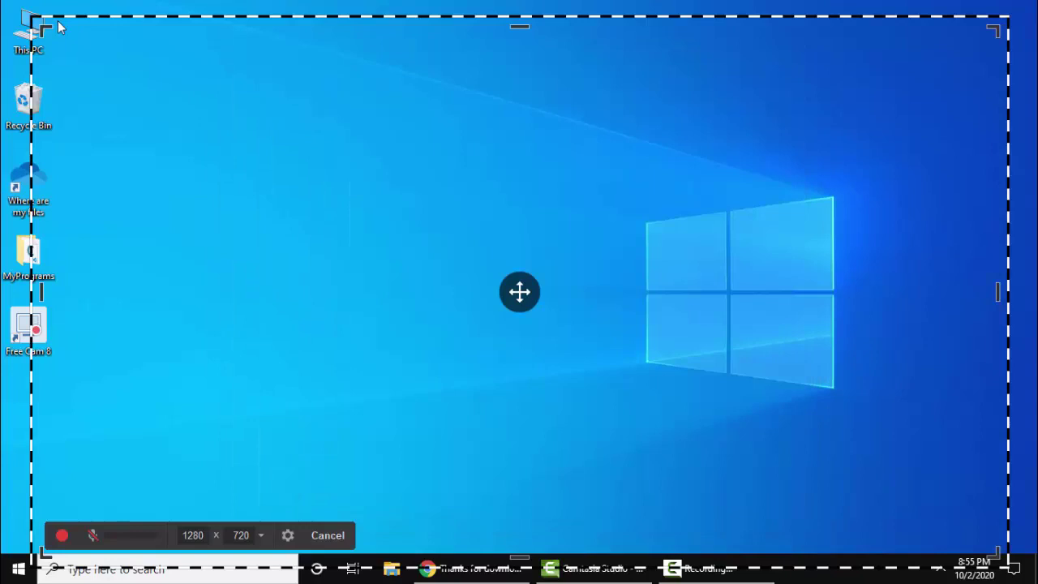
left_click_drag(34, 15, 299, 169)
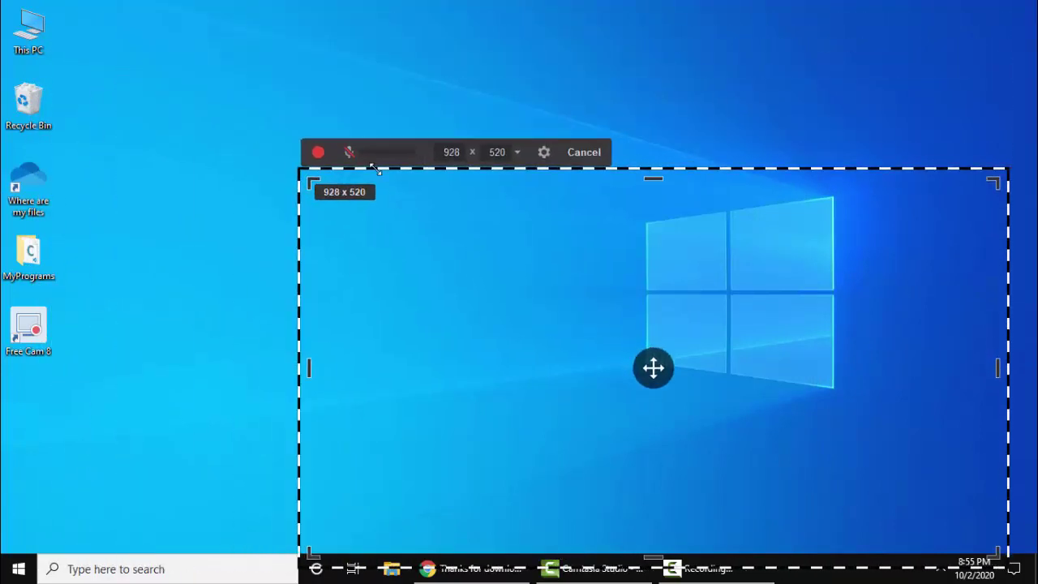
Enable microphone recording, keep click sounds off, disable cursor highlighting, and save the recording settings.
left_click(544, 162)
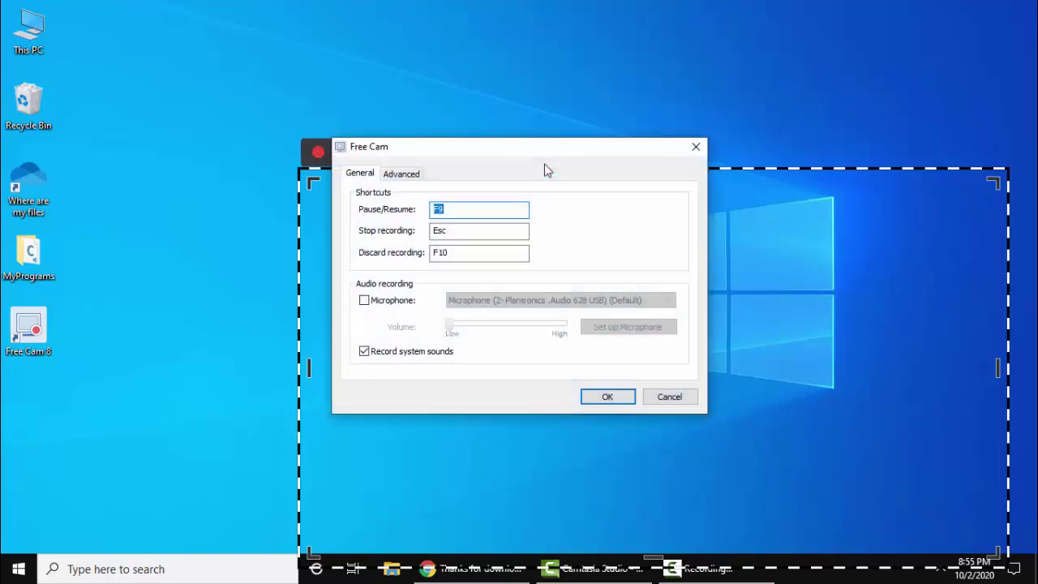
left_click(475, 234)
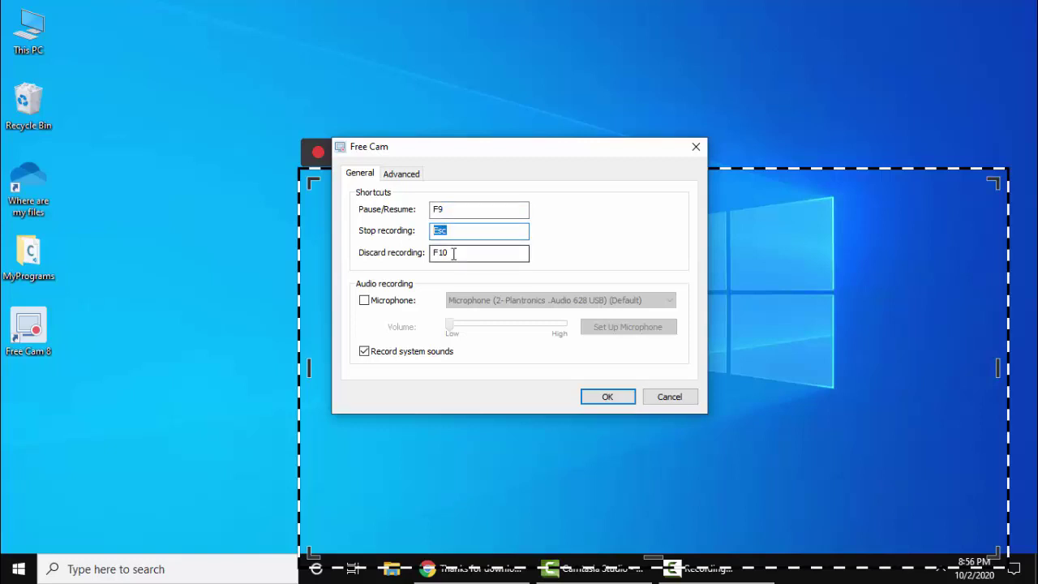
left_click(366, 302)
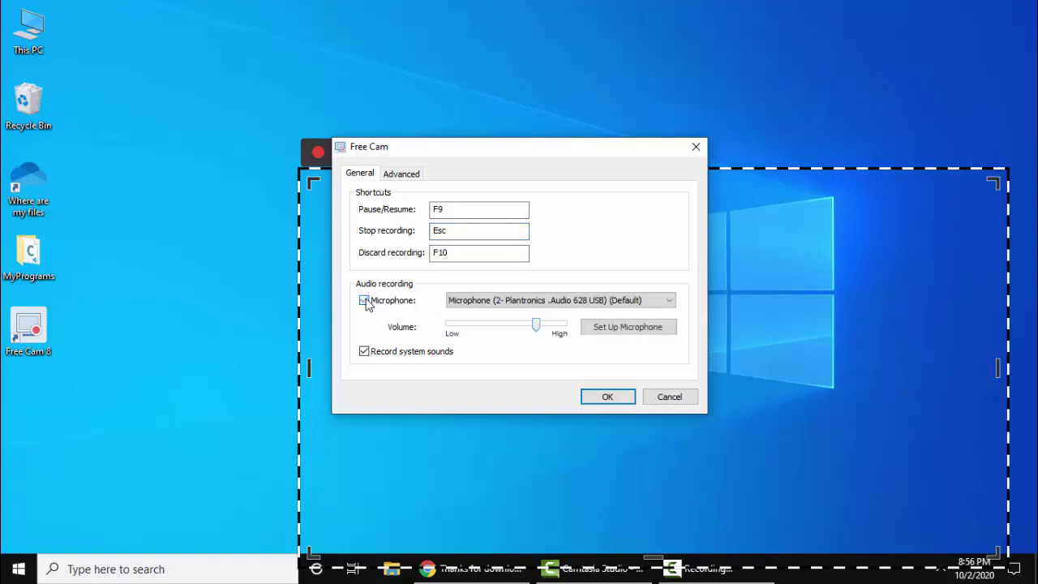
left_click(583, 300)
left_click(582, 300)
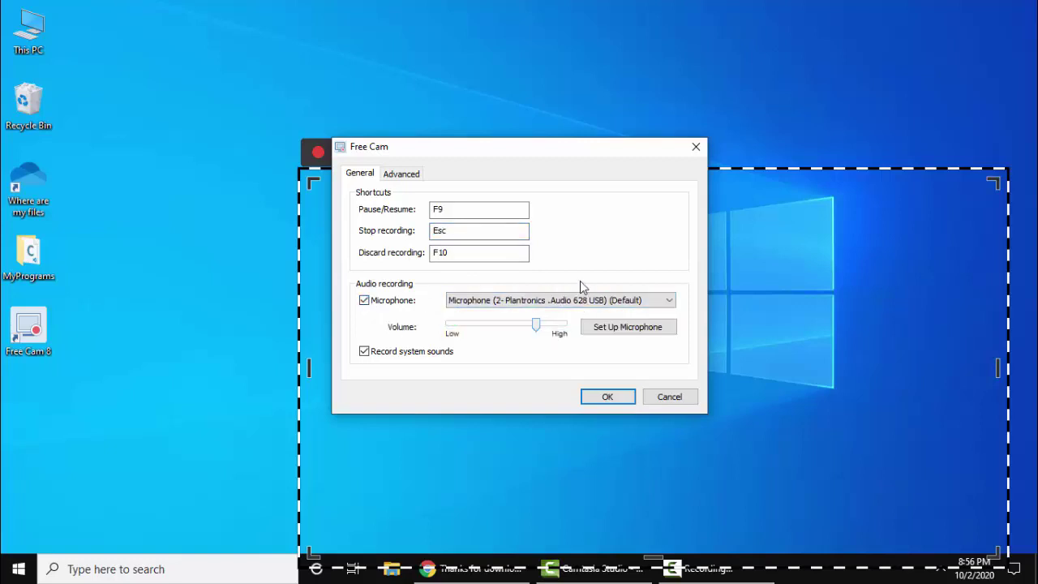
left_click(399, 176)
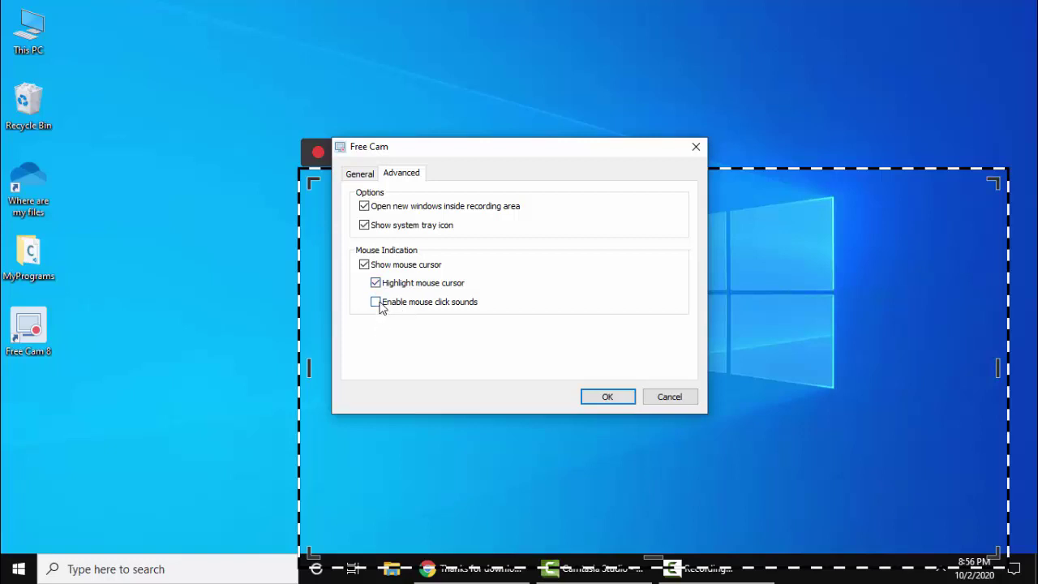
left_click(377, 303)
left_click(377, 303)
left_click(376, 284)
left_click(369, 176)
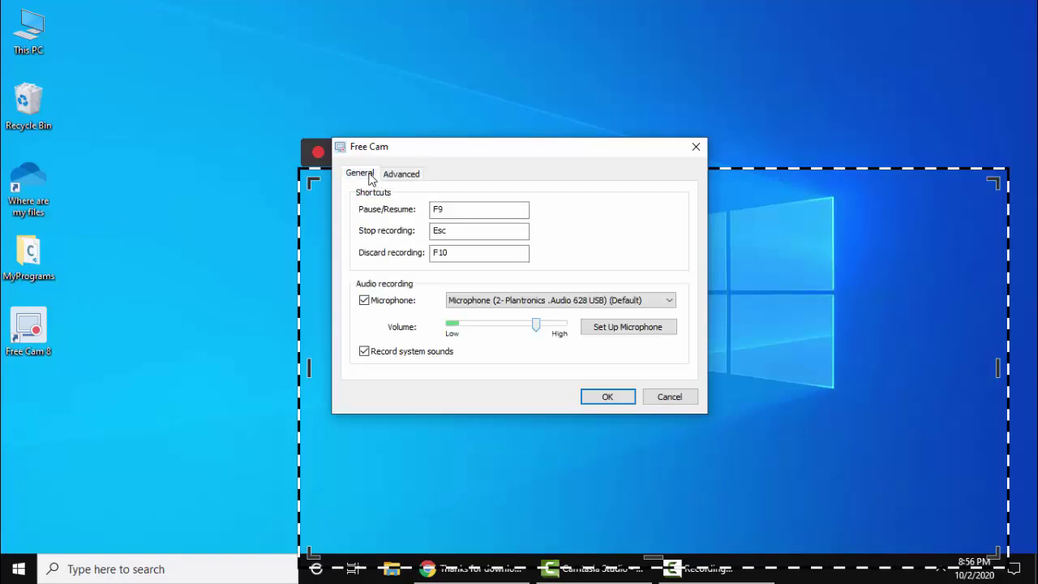
left_click(608, 396)
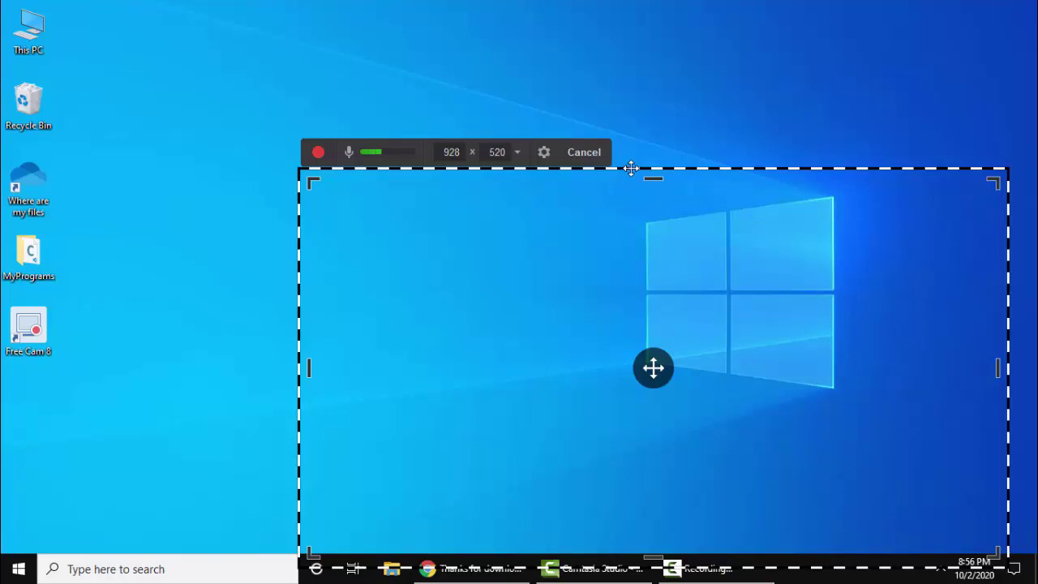
Set a 952×534 capture area and record 12 seconds briefly showing the Chrome download page, then finish.
left_click_drag(631, 169, 501, 65)
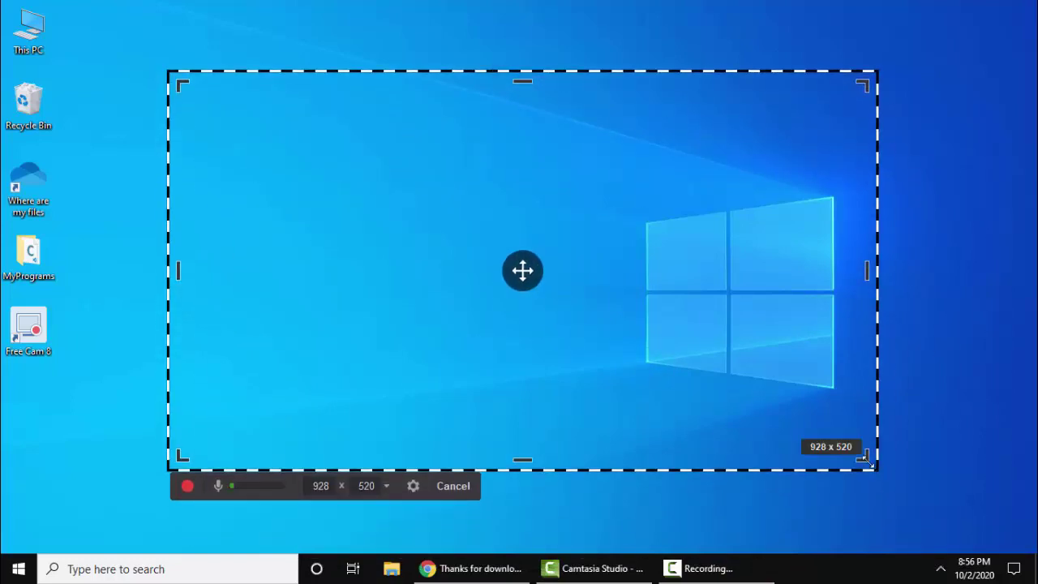
left_click_drag(869, 473, 887, 485)
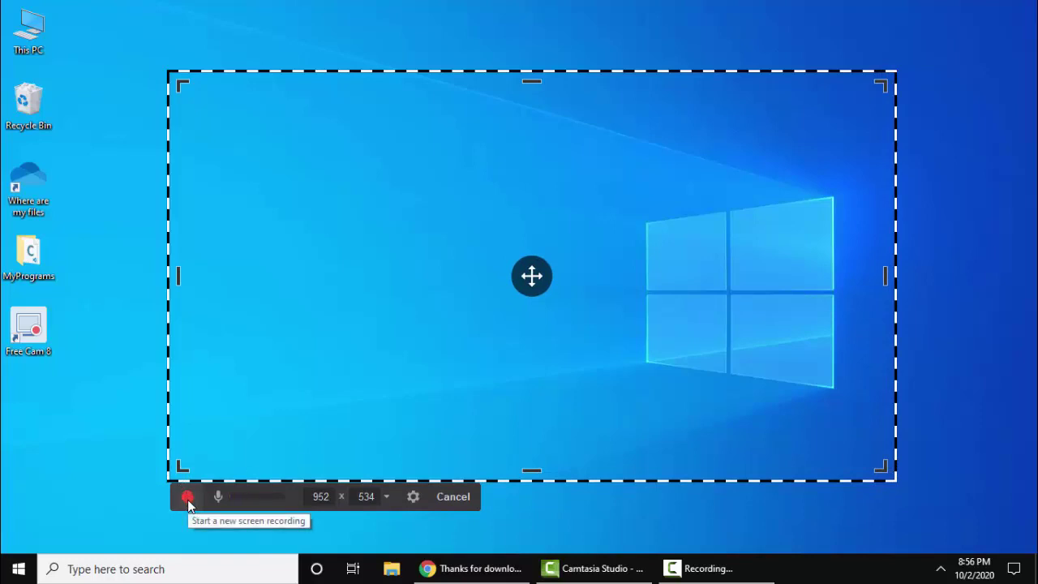
left_click(187, 498)
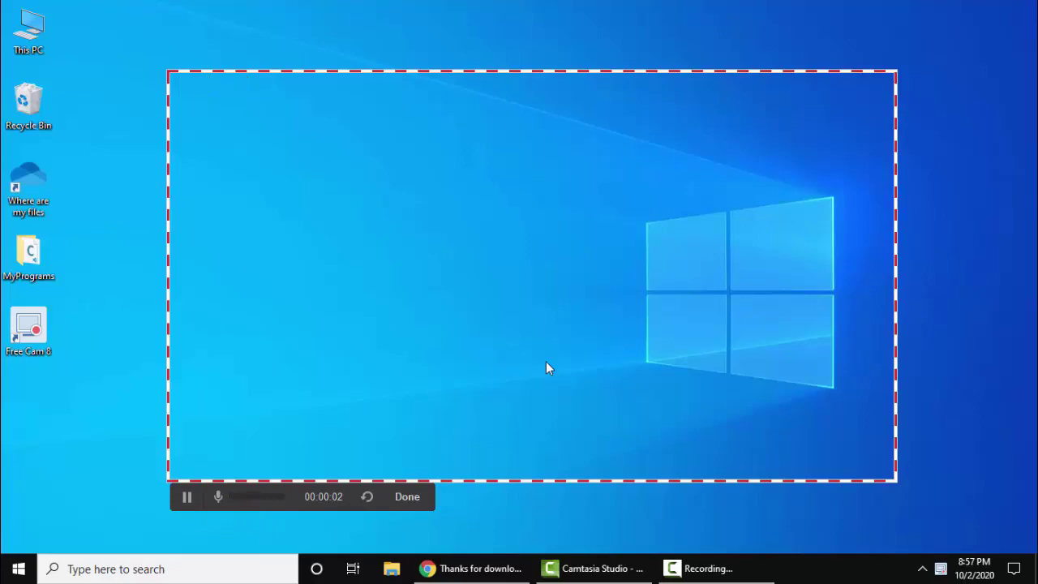
left_click(502, 575)
left_click(501, 576)
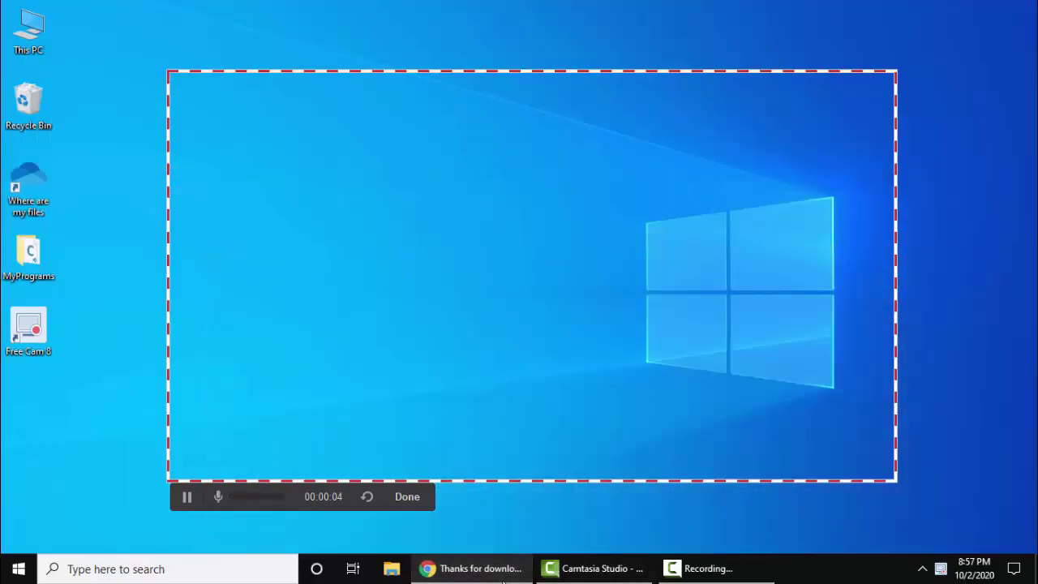
left_click(476, 574)
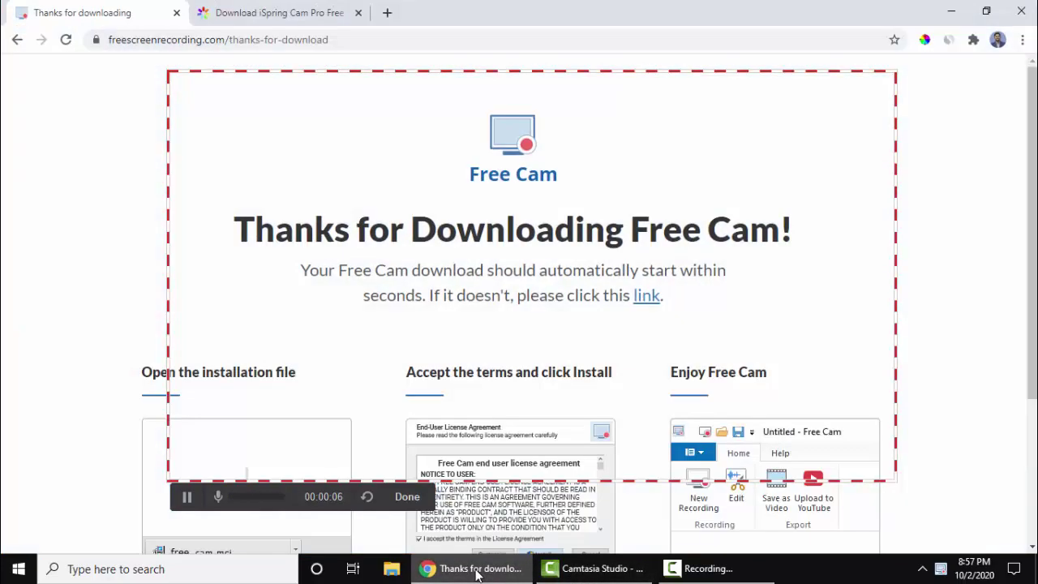
left_click(477, 575)
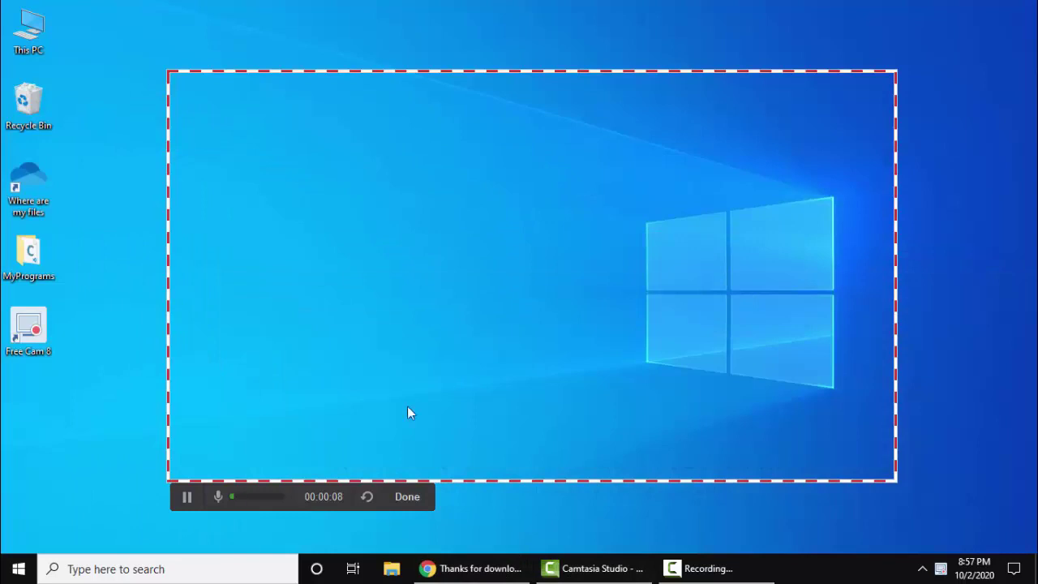
left_click(199, 501)
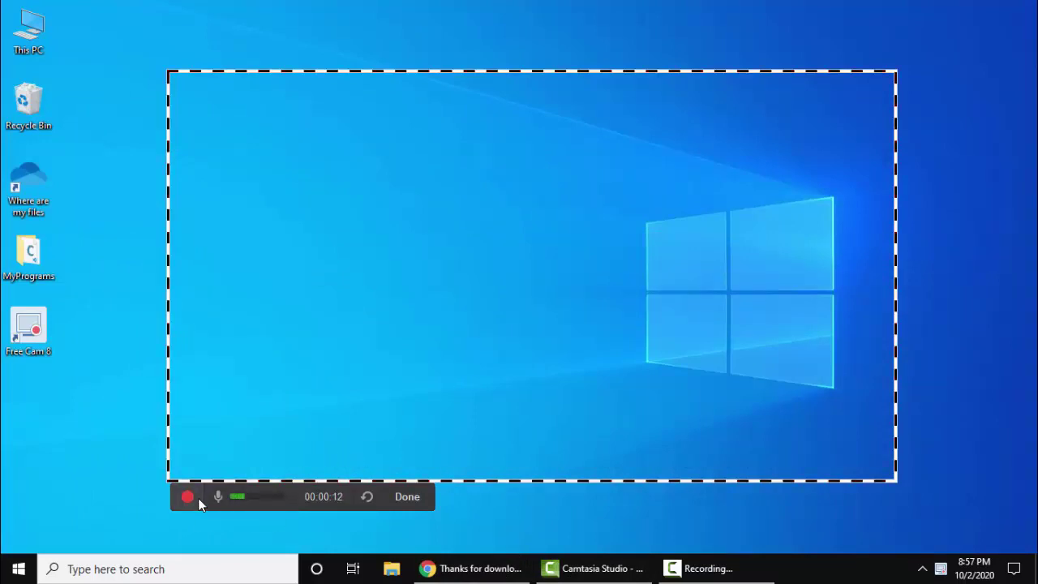
left_click(419, 496)
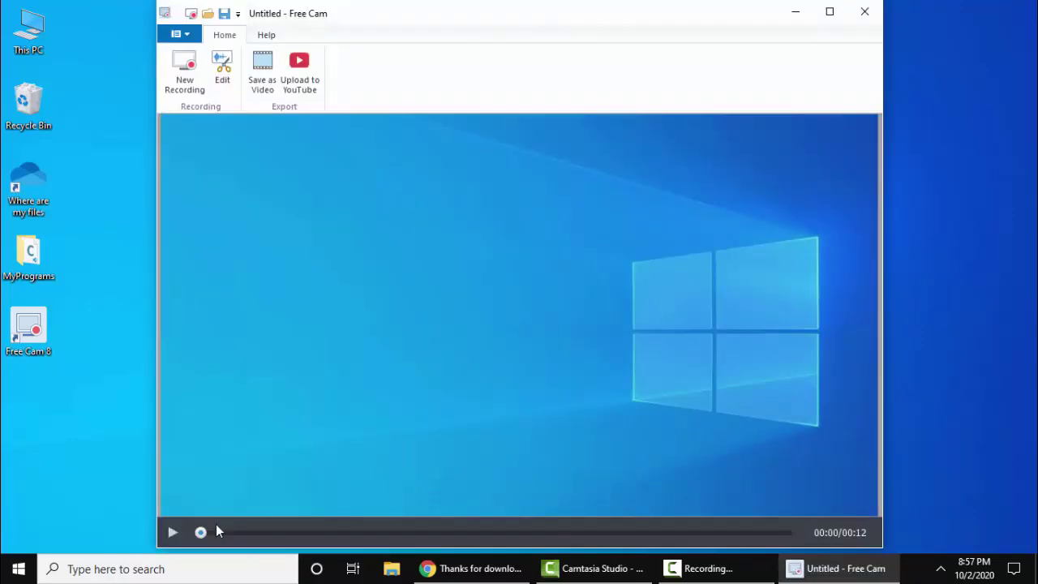
Play the 12-second recording in the preview and pause it at 00:08.
left_click(175, 532)
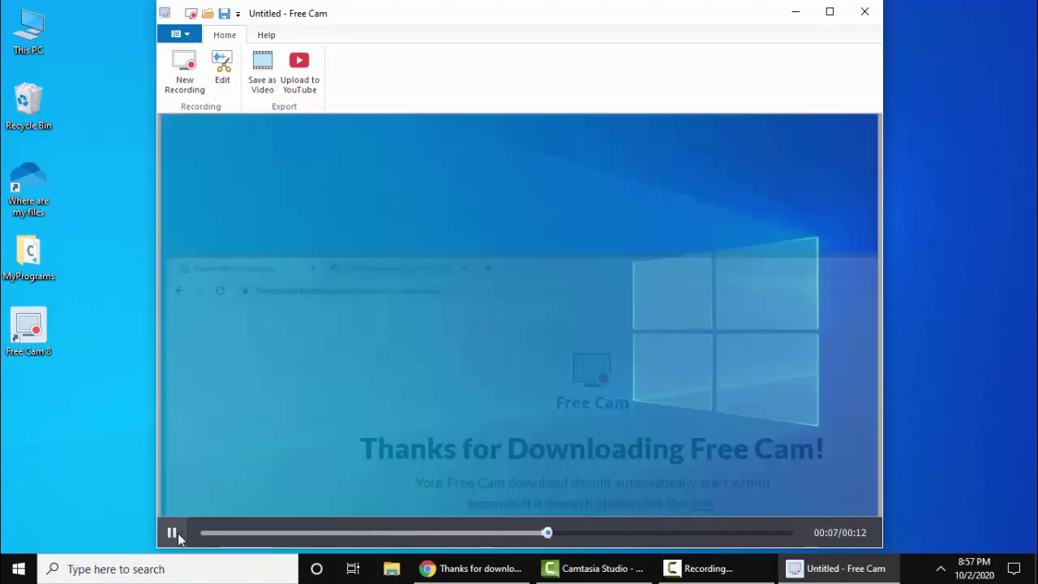
left_click(172, 533)
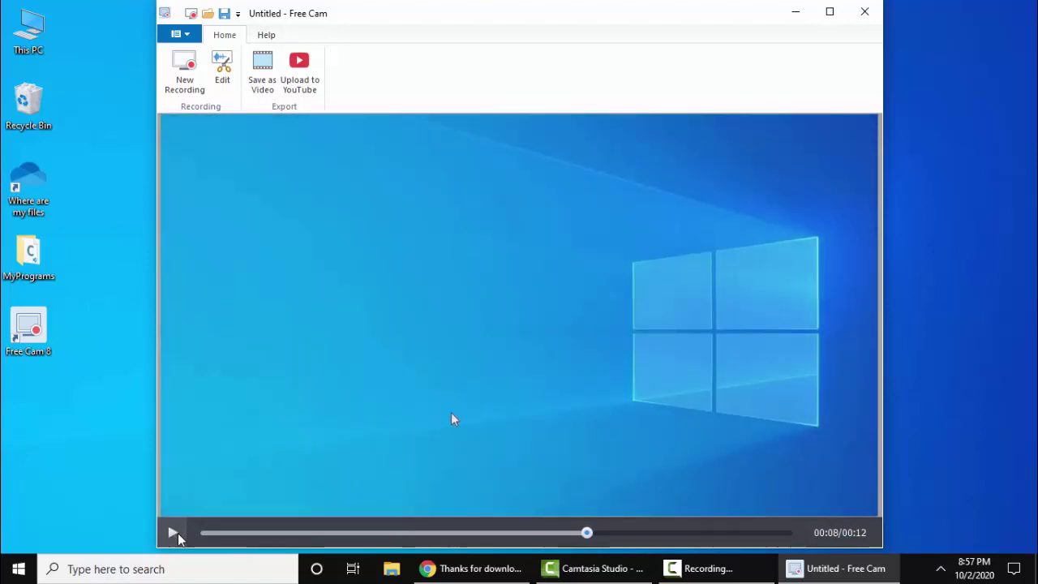
In the Video Editor, remove background noise using 00:04.20–00:06.20 as the noise sample.
left_click(223, 73)
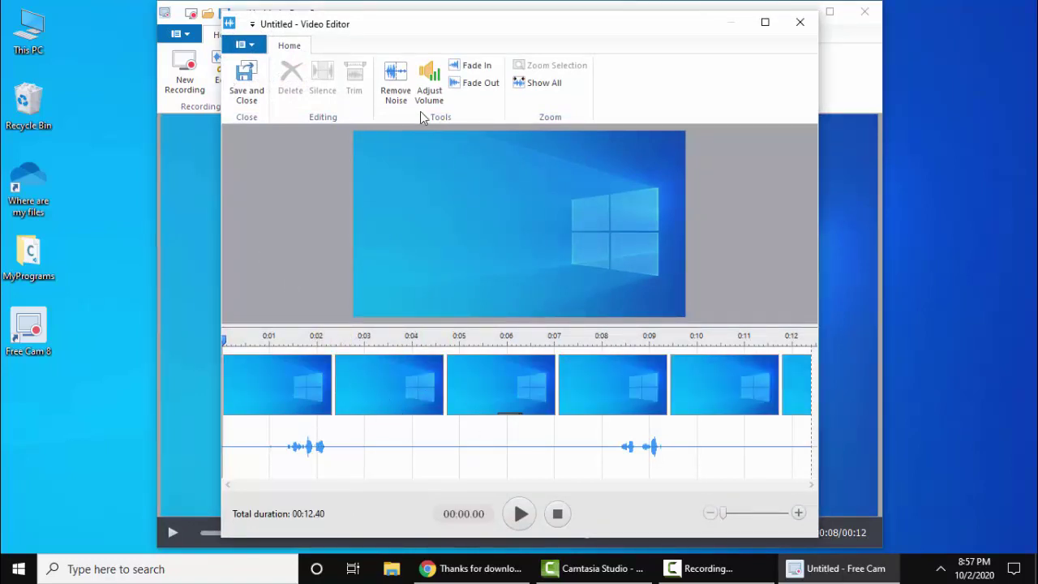
left_click(402, 95)
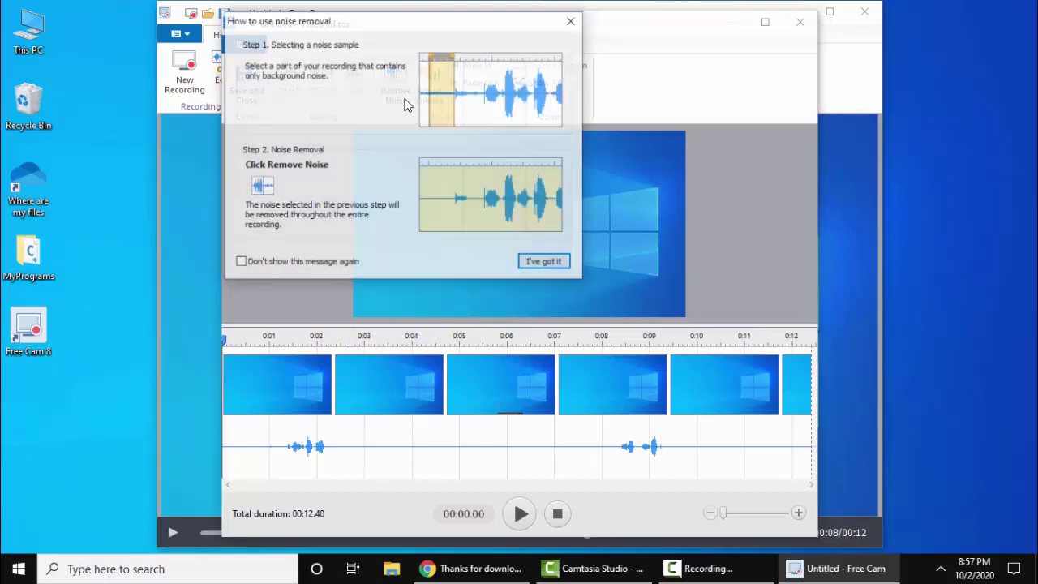
left_click(555, 265)
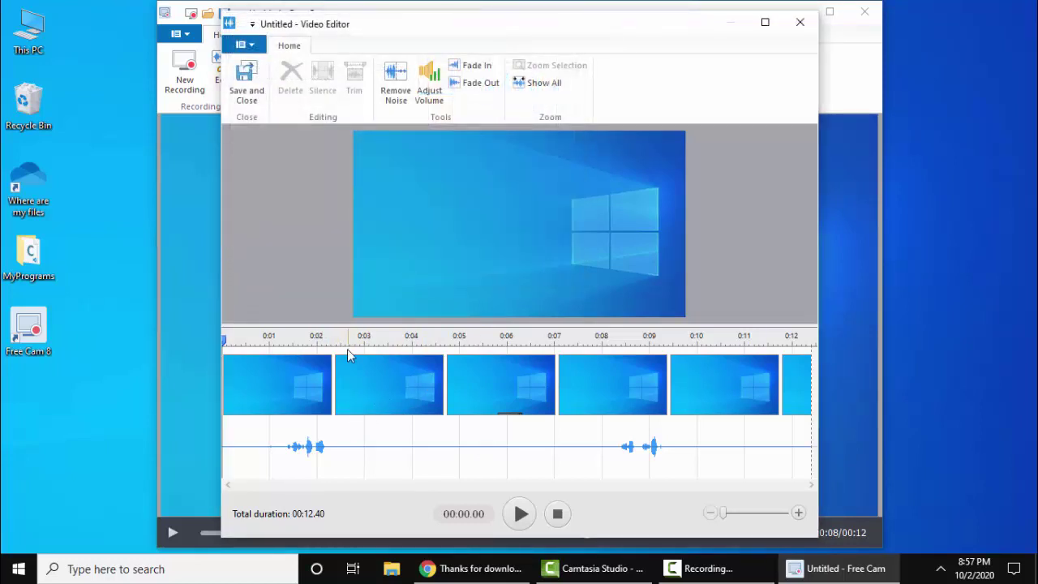
left_click(473, 357)
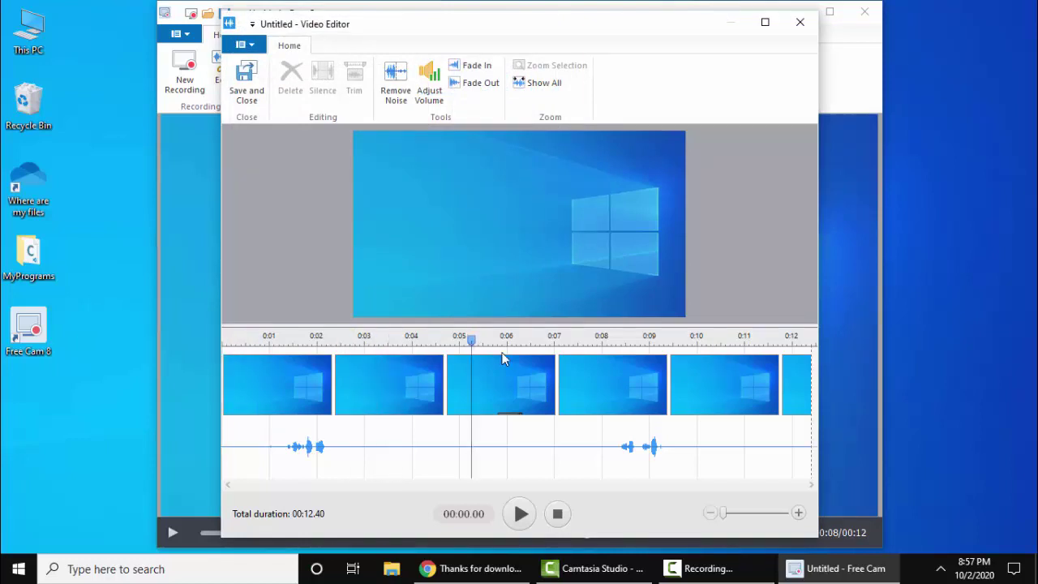
left_click(517, 371)
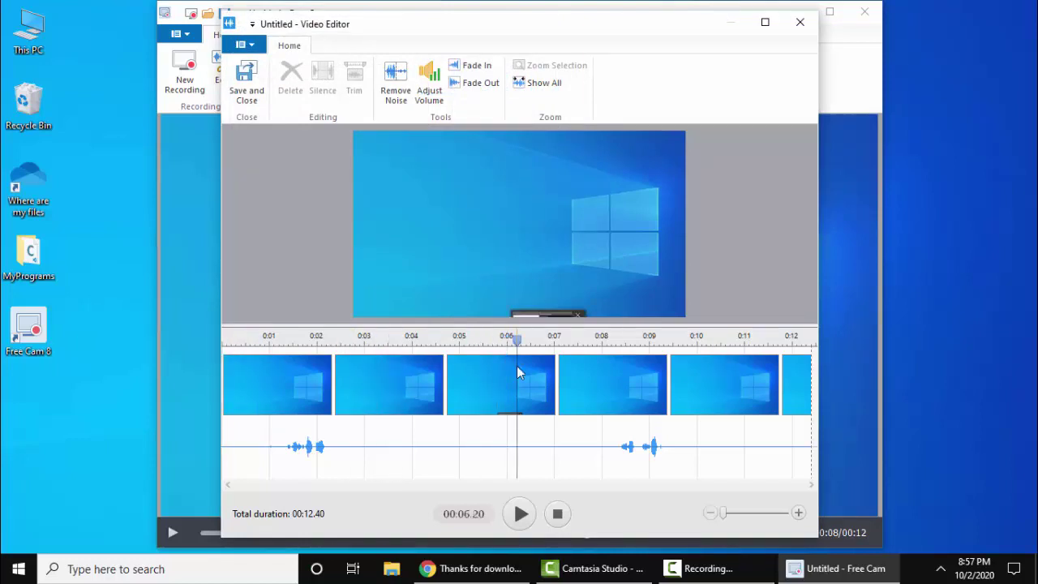
left_click_drag(516, 369, 423, 367)
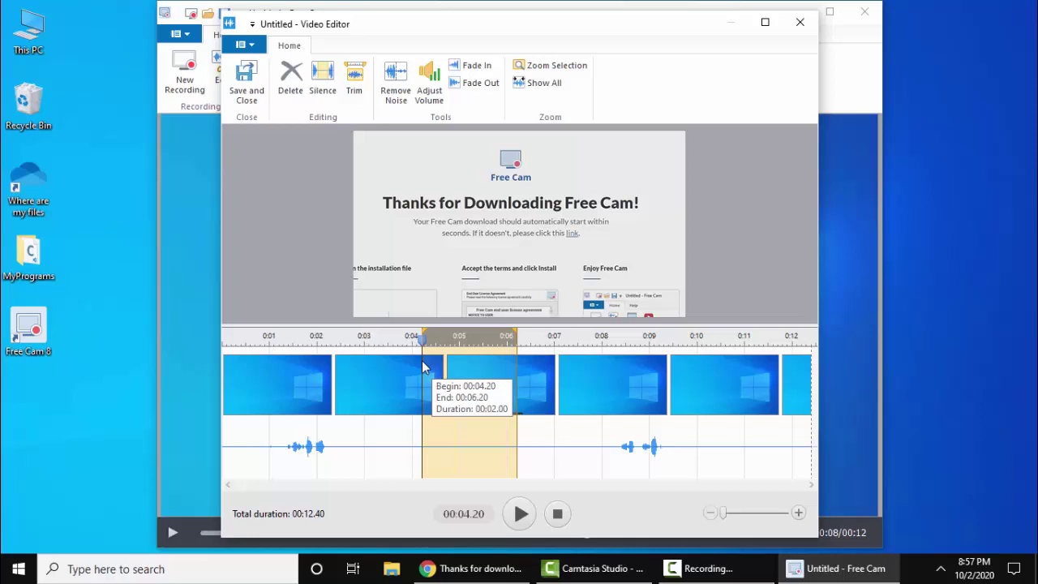
left_click(396, 85)
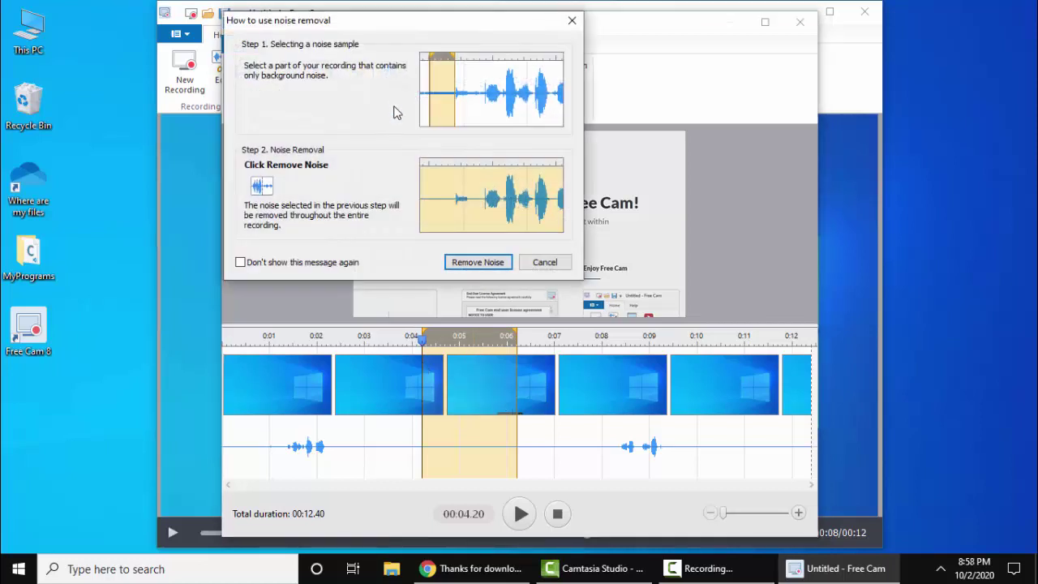
left_click(489, 263)
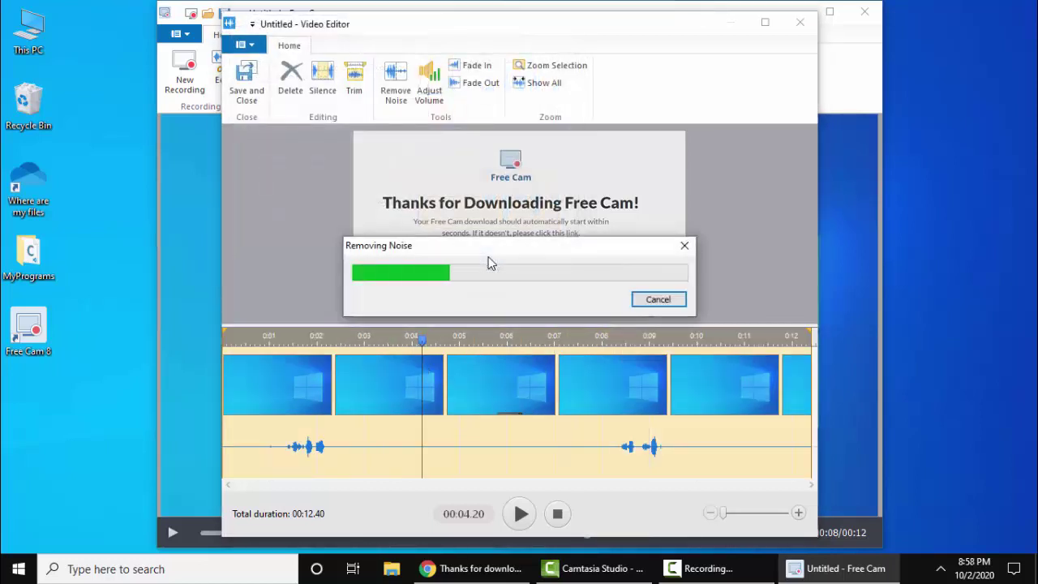
Set the recording's volume adjustment to 49%.
left_click(430, 85)
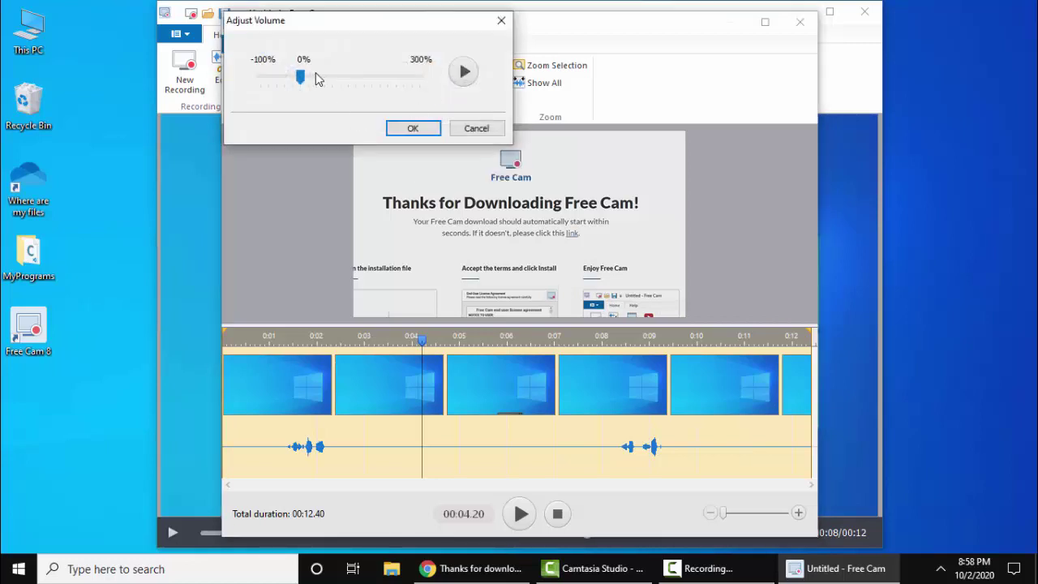
mouse_move(305, 81)
left_mouse_down()
mouse_move(376, 77)
mouse_move(323, 81)
left_mouse_up()
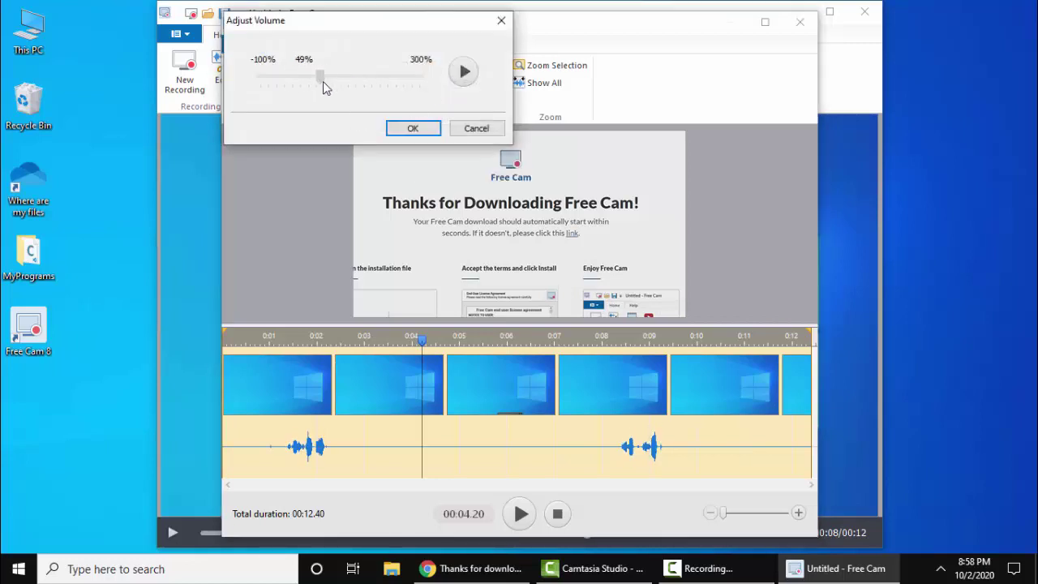
left_click(413, 128)
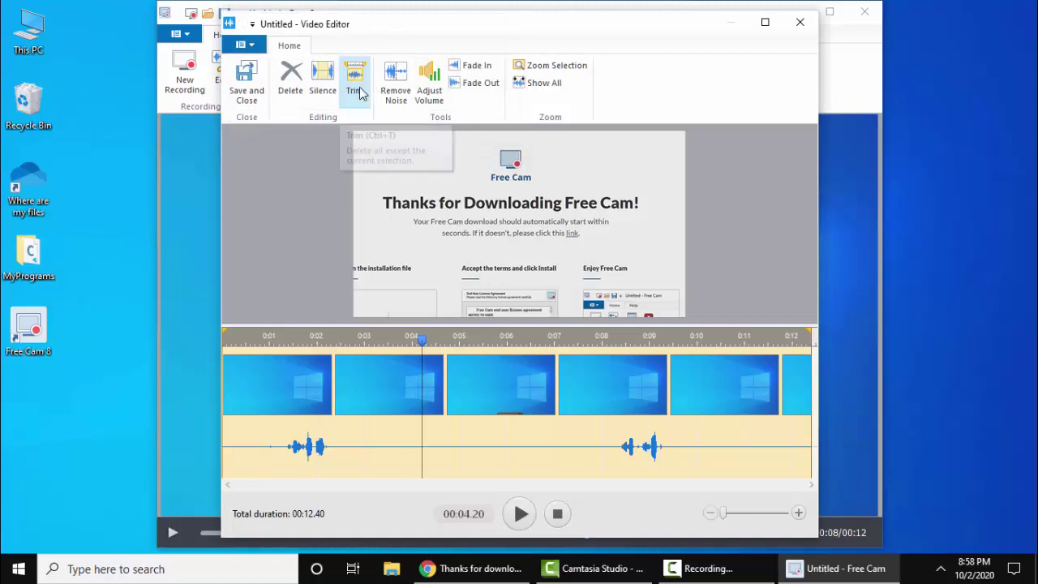
Select roughly 4.6–7.2 seconds on the timeline, then close the Video Editor.
left_click_drag(554, 349, 440, 349)
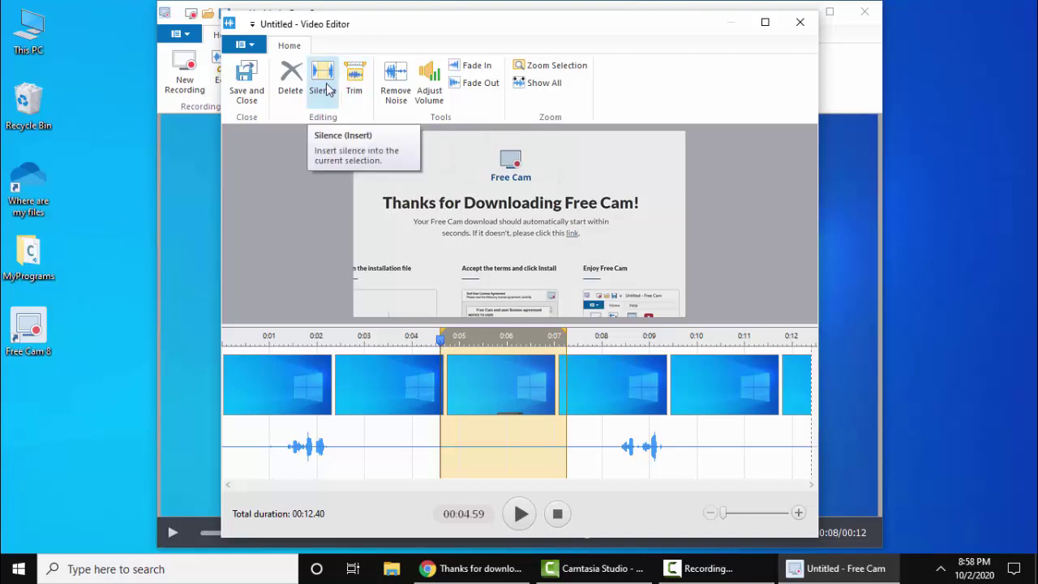
left_click_drag(382, 37, 376, 47)
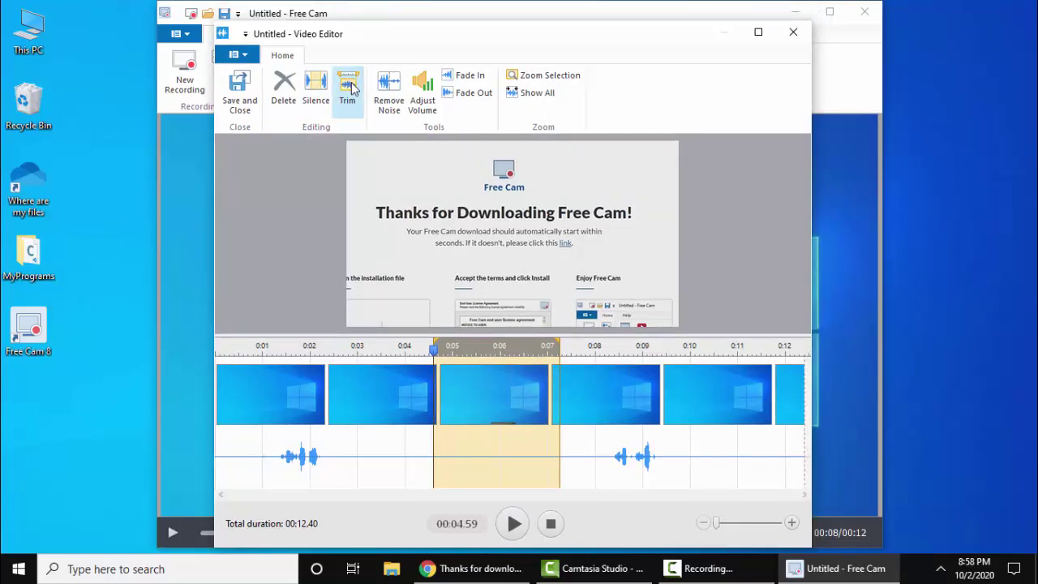
left_click(250, 96)
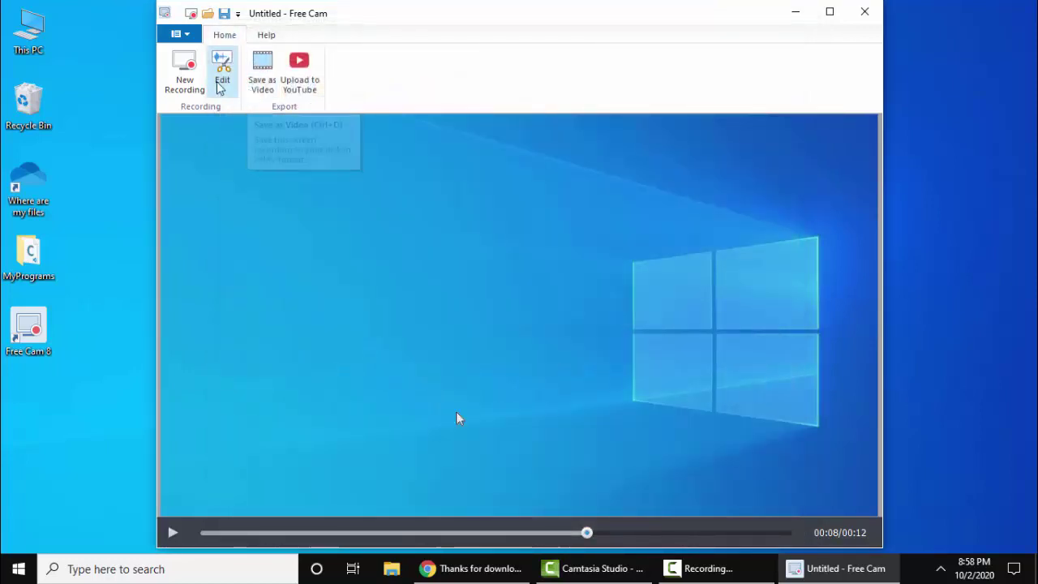
Reopen the 12.40-second recording in Free Cam's Video Editor from the Home ribbon's Edit button.
left_click(223, 84)
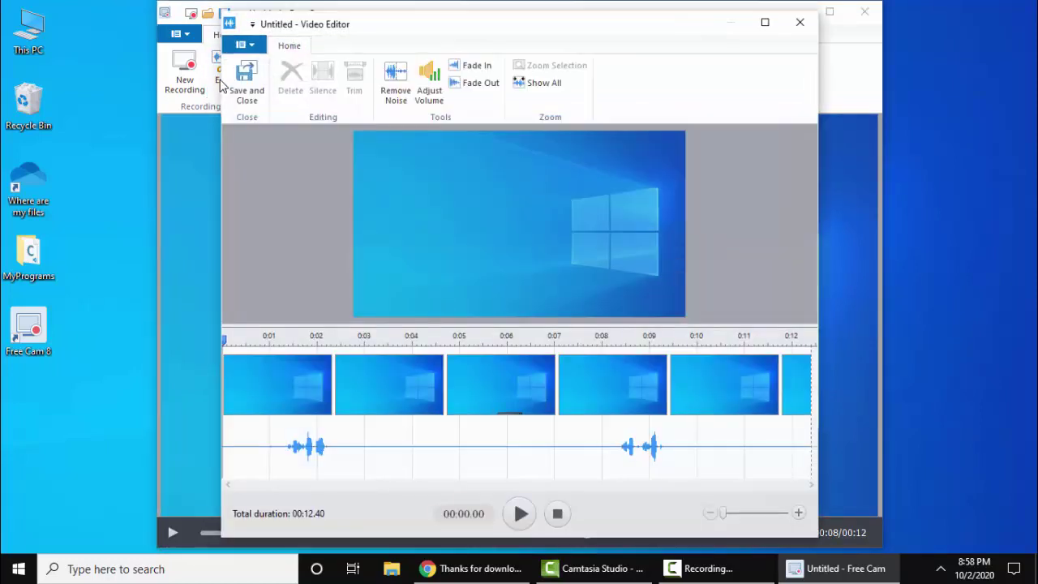